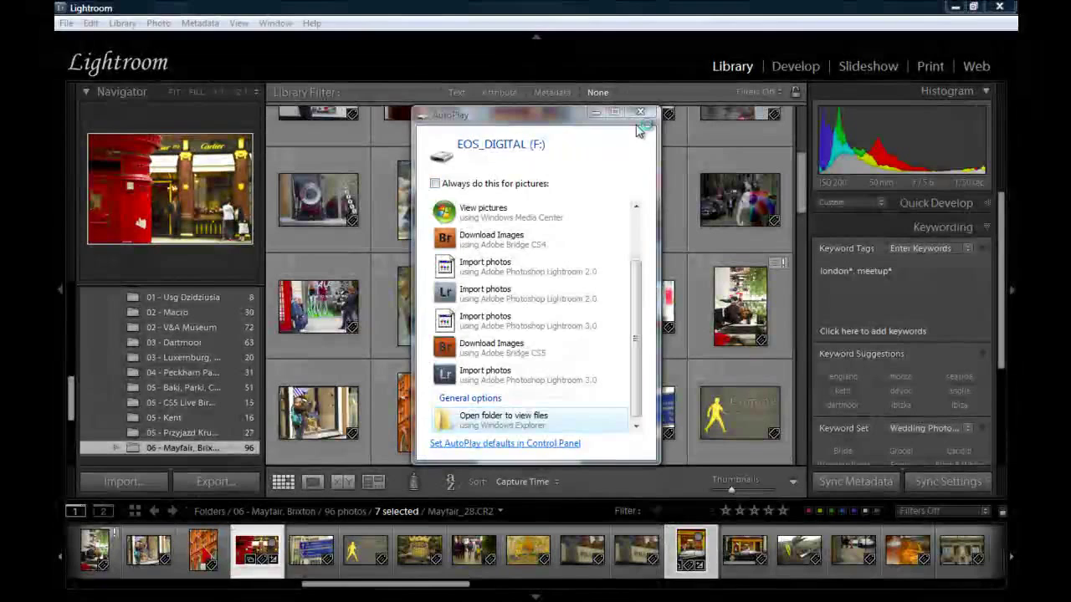
Dismiss the Windows AutoPlay prompt for the EOS_DIGITAL (F:) memory card
click(639, 112)
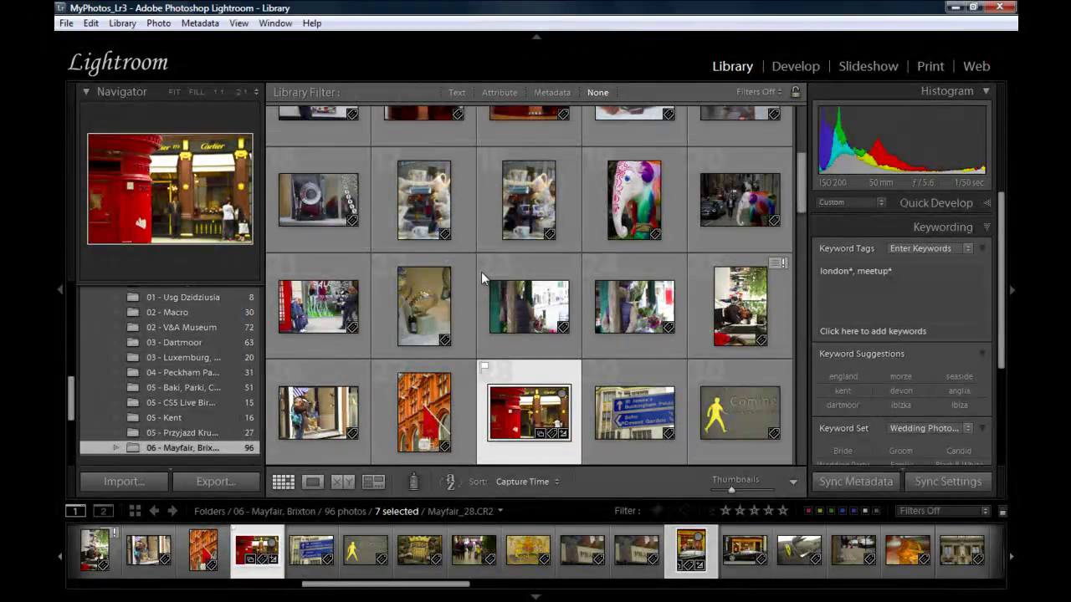
Open the Import dialog with Ctrl+Shift+I and review all 52 photos on the EOS_DIGITAL card
key(ctrl+shift+i)
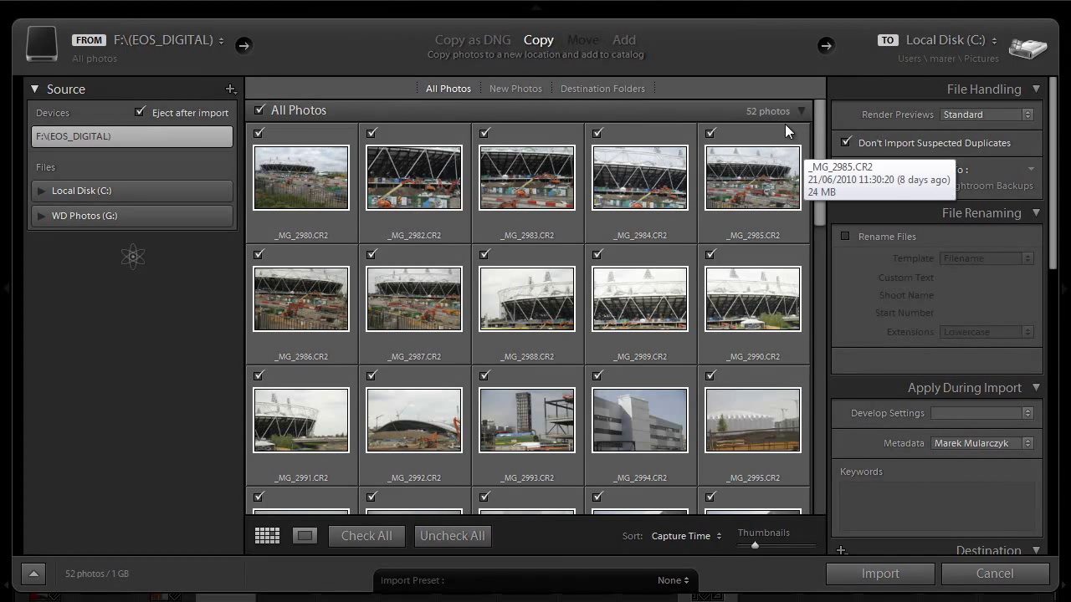
drag(816, 161, 817, 478)
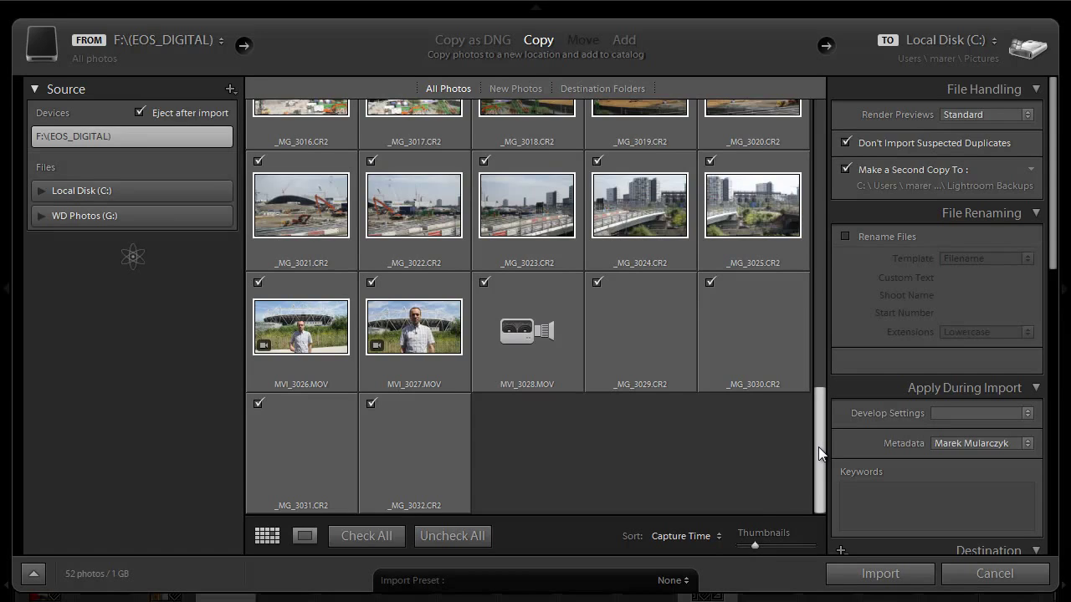
drag(820, 455, 820, 129)
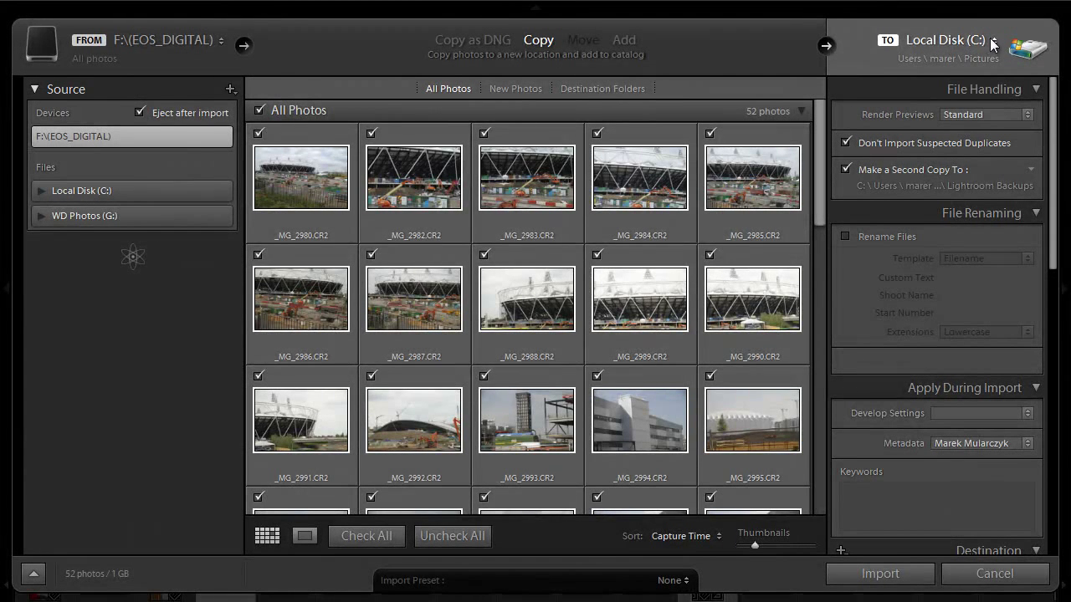
Browse the Destination tree through WD Photos (G:) and Photos to select the 2010 folder
click(993, 43)
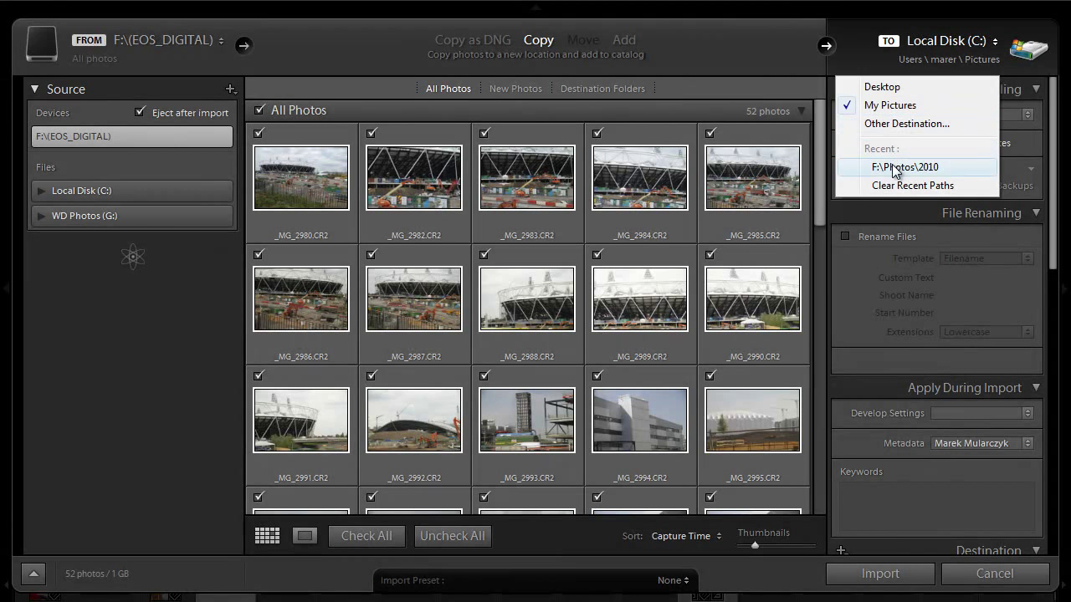
click(894, 167)
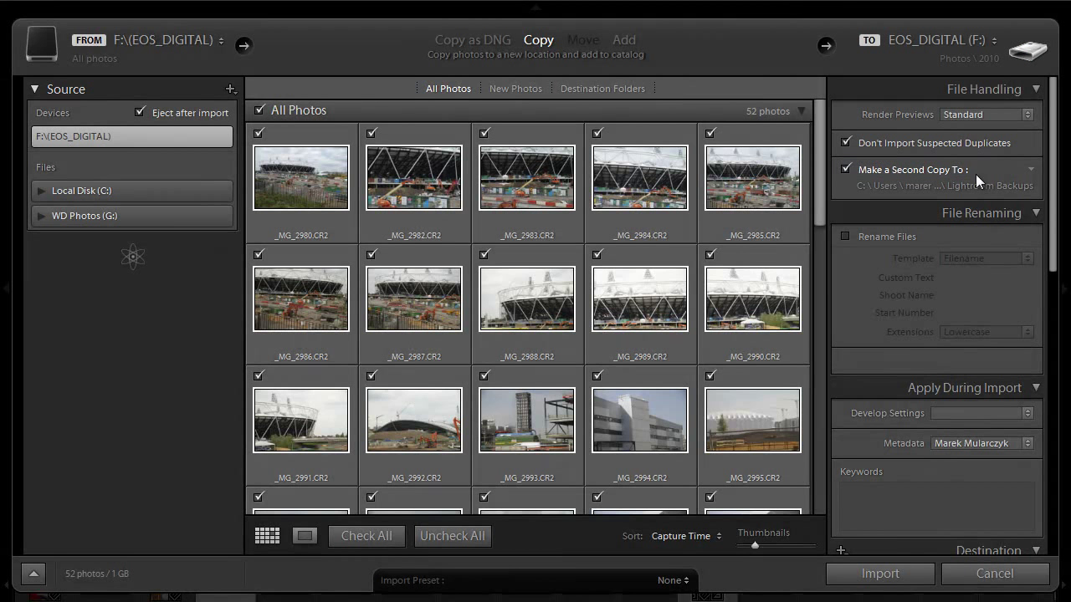
drag(1053, 180, 1056, 267)
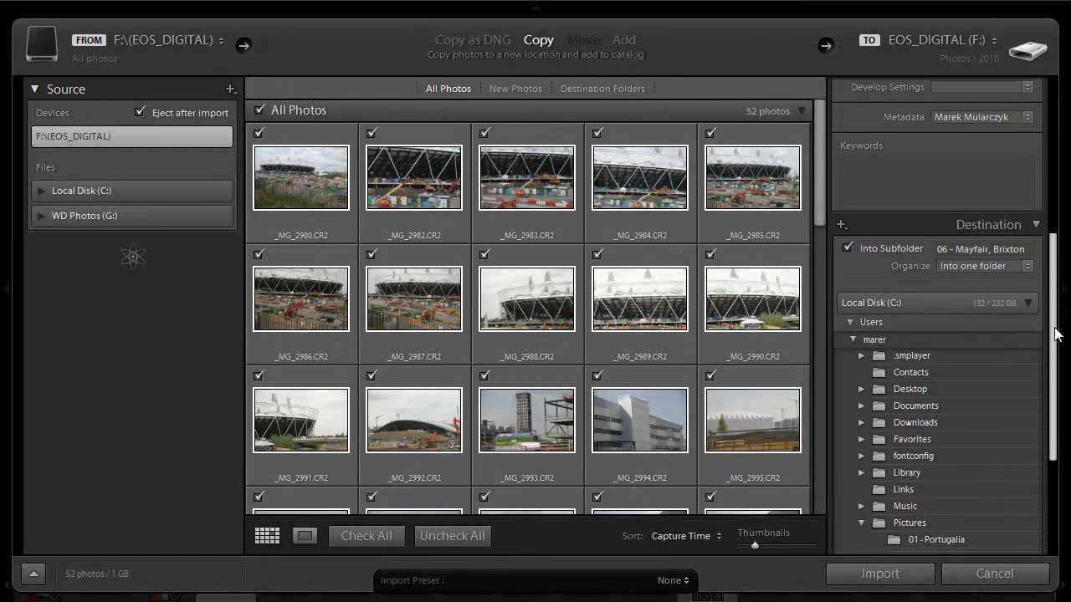
drag(1055, 337, 1058, 444)
click(1029, 486)
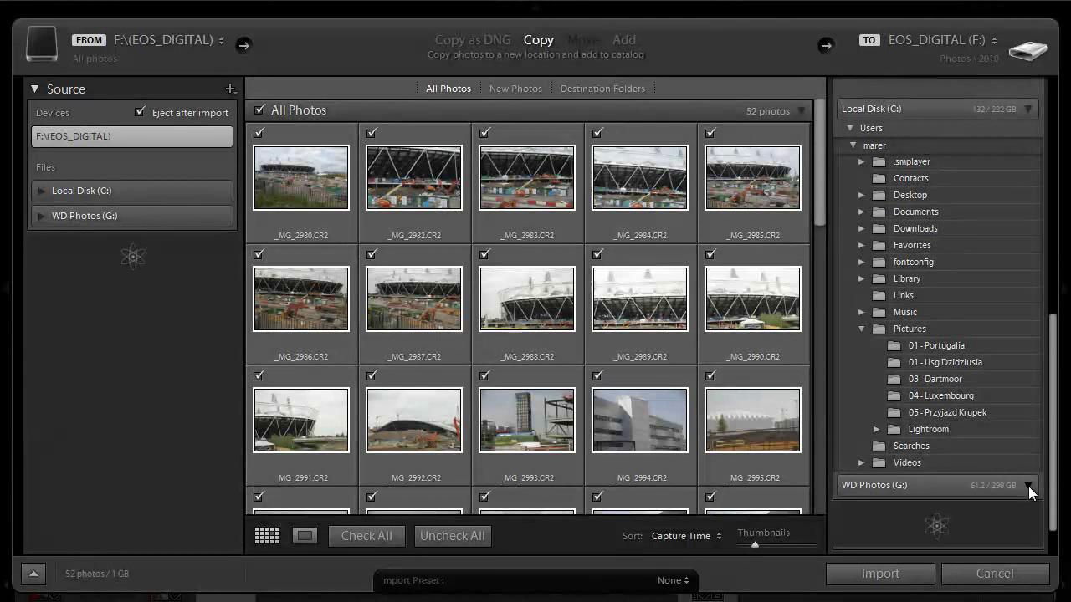
drag(1051, 443, 1052, 467)
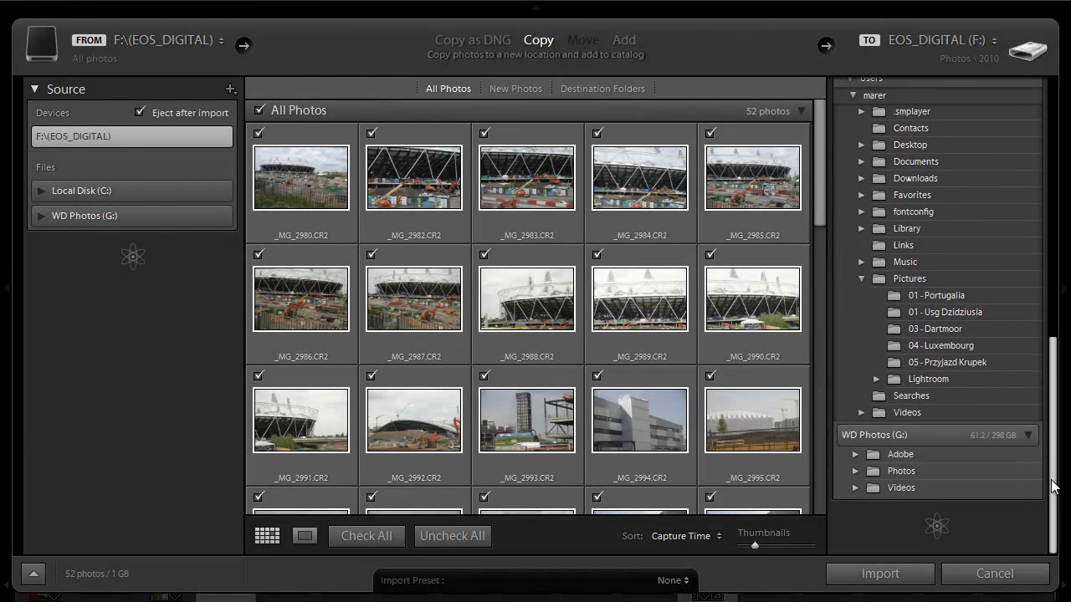
click(893, 470)
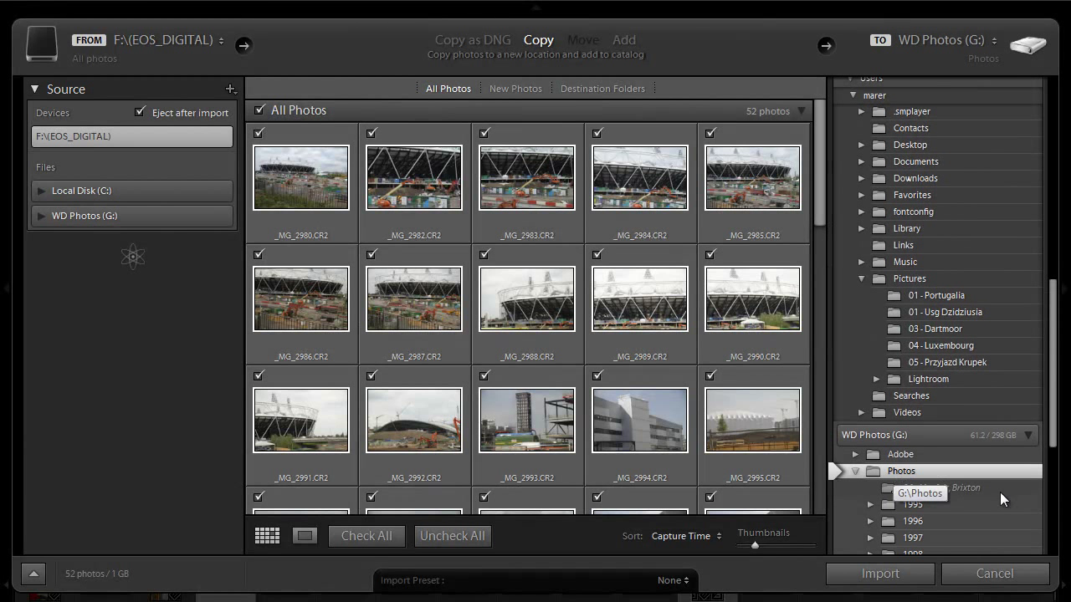
drag(1052, 444, 1053, 537)
click(911, 505)
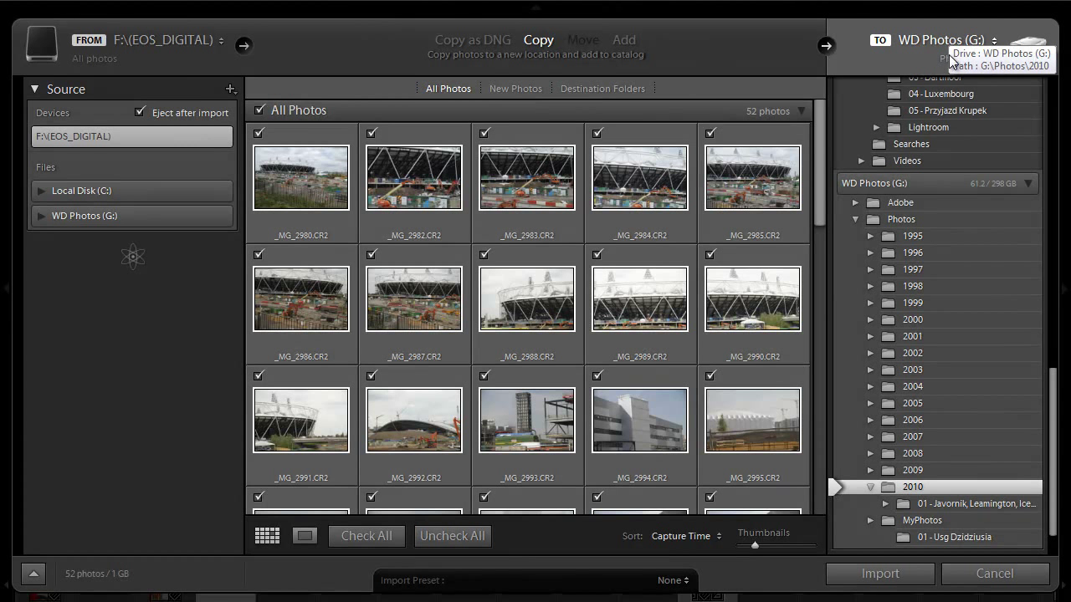
drag(1053, 378, 1061, 82)
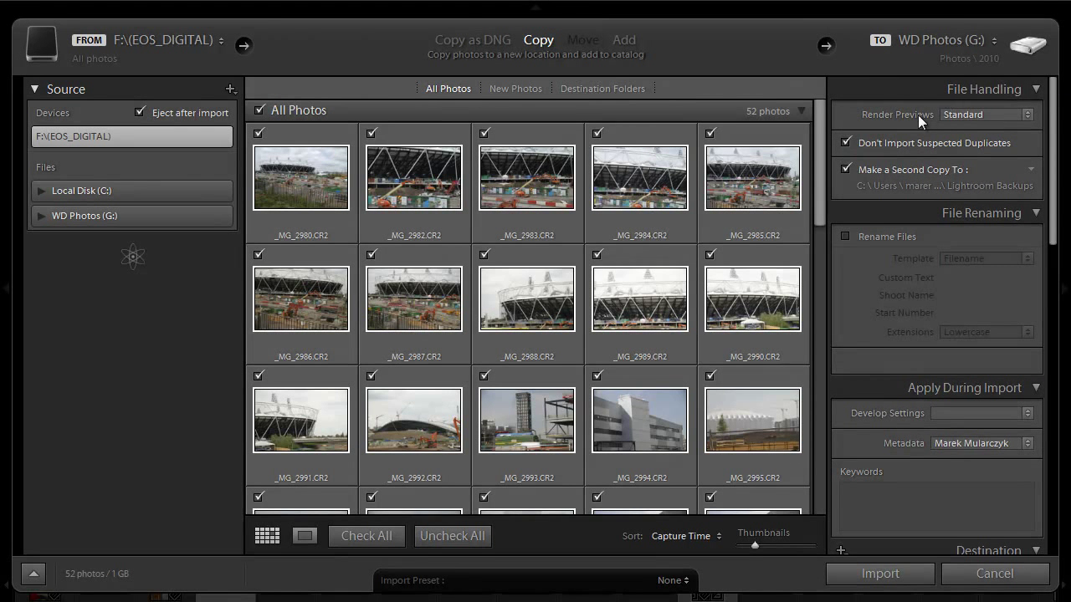
Keep Standard previews, no develop preset, and the existing personal metadata preset
click(1026, 116)
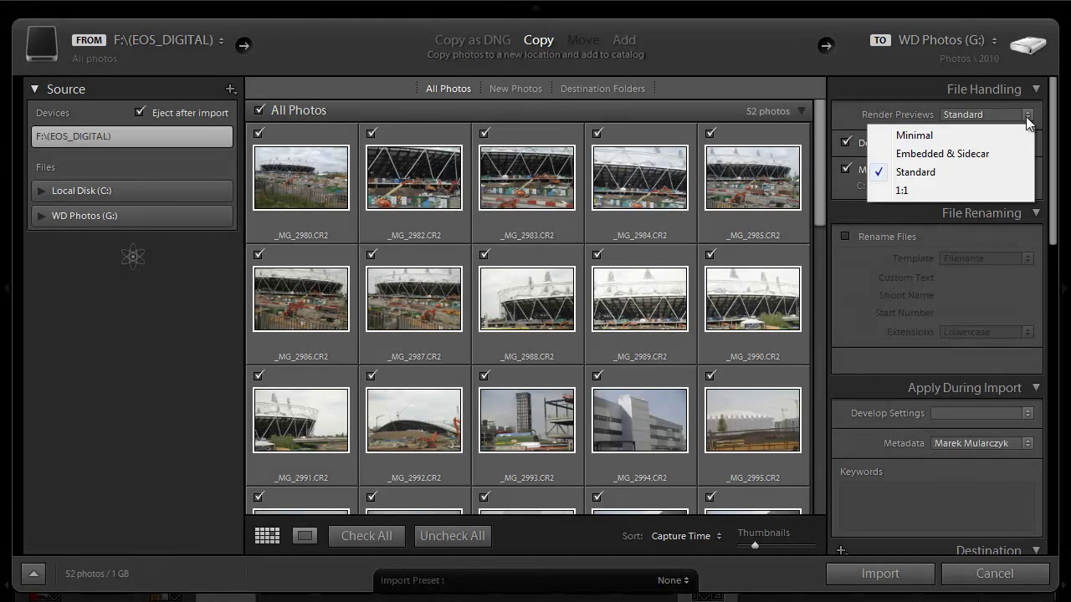
click(1026, 118)
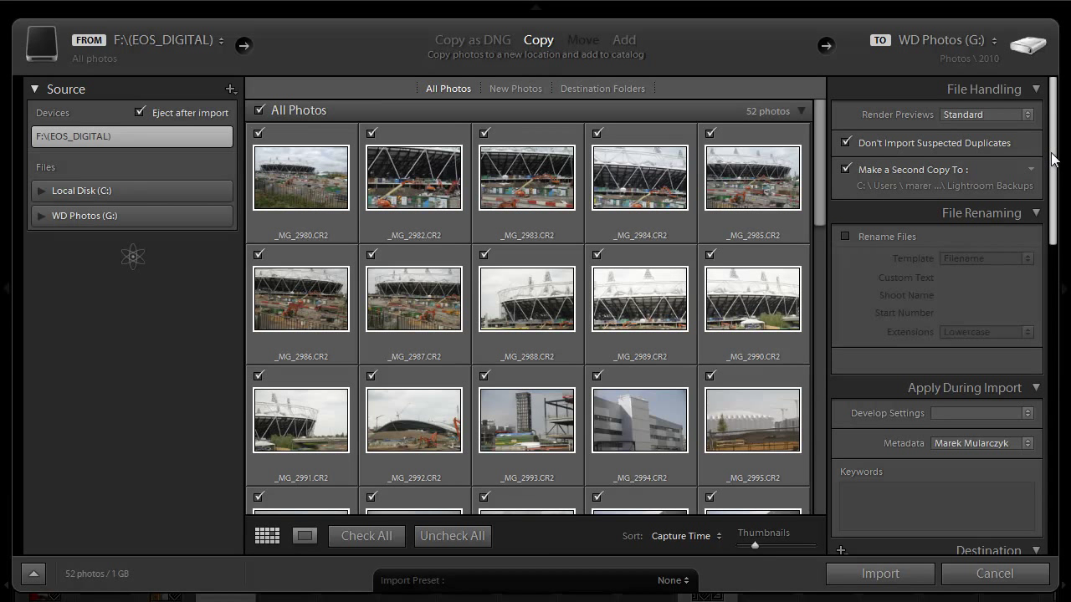
scroll(1052, 159, down, 2)
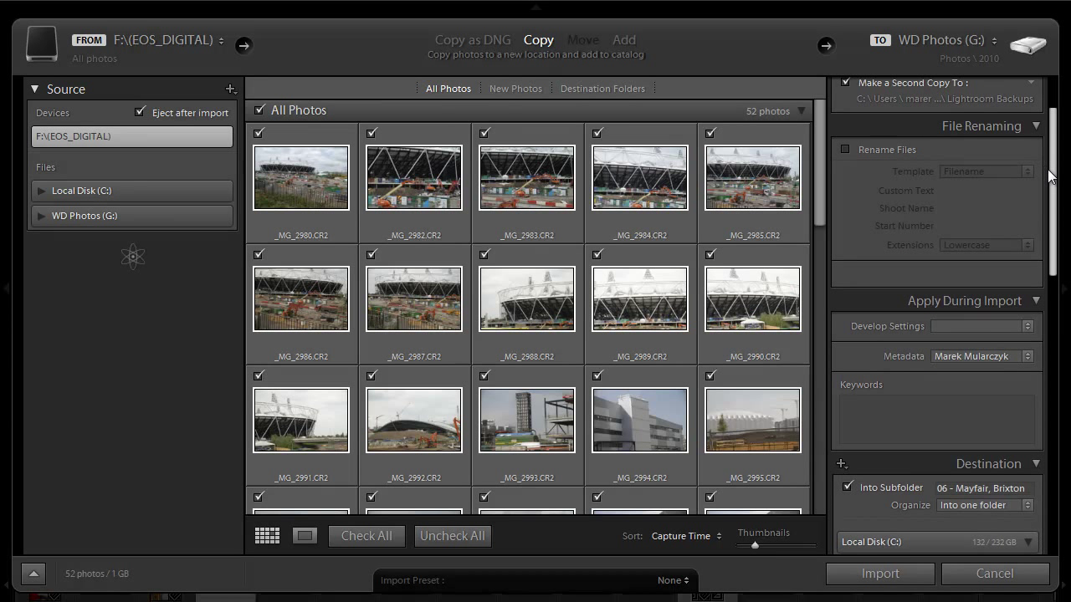
drag(1052, 180, 1059, 244)
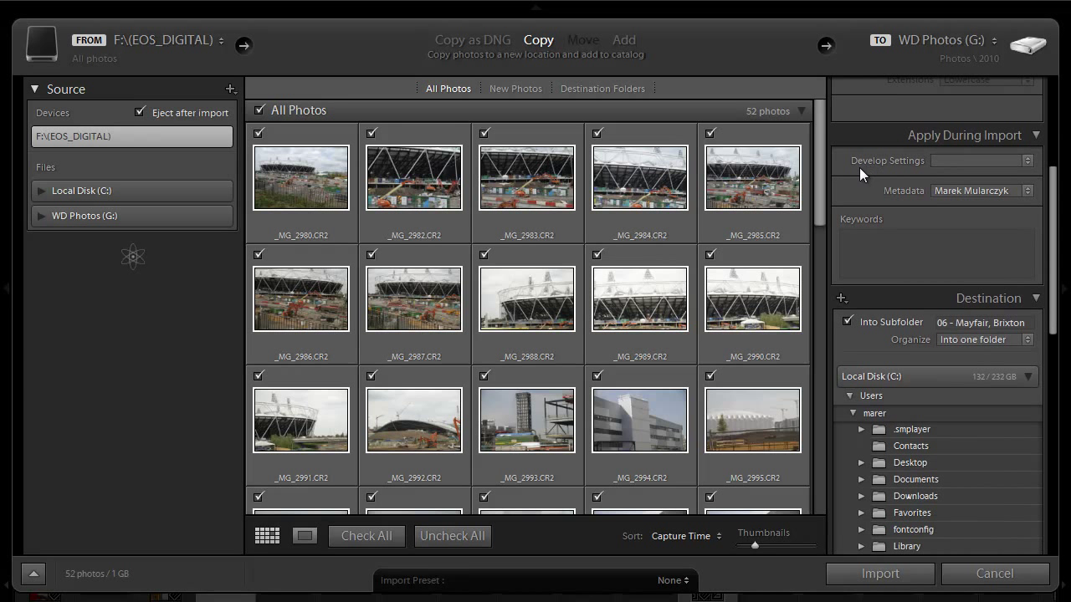
click(1027, 164)
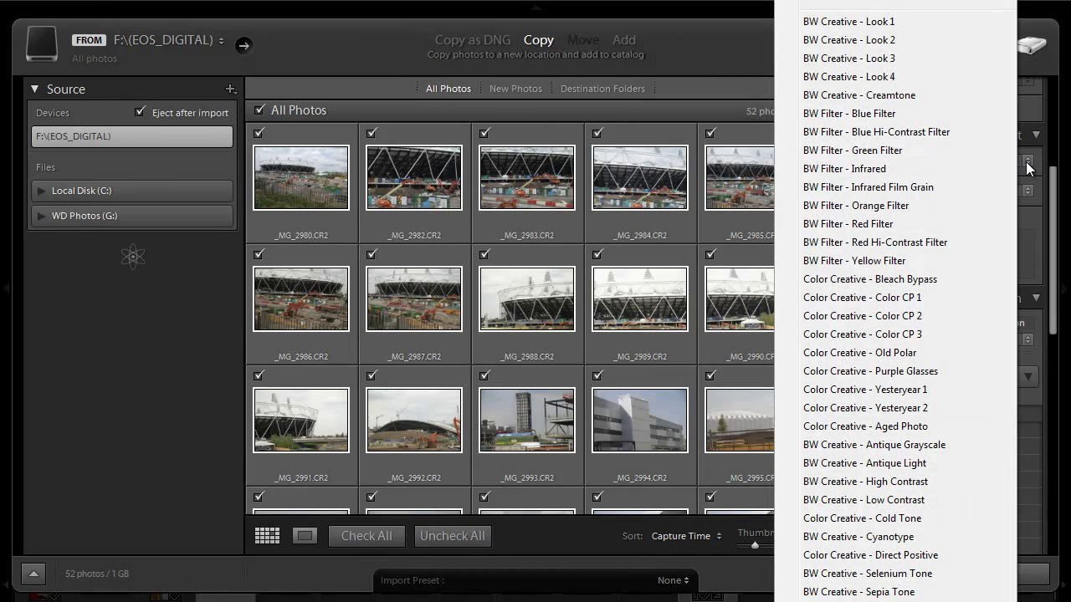
click(1027, 166)
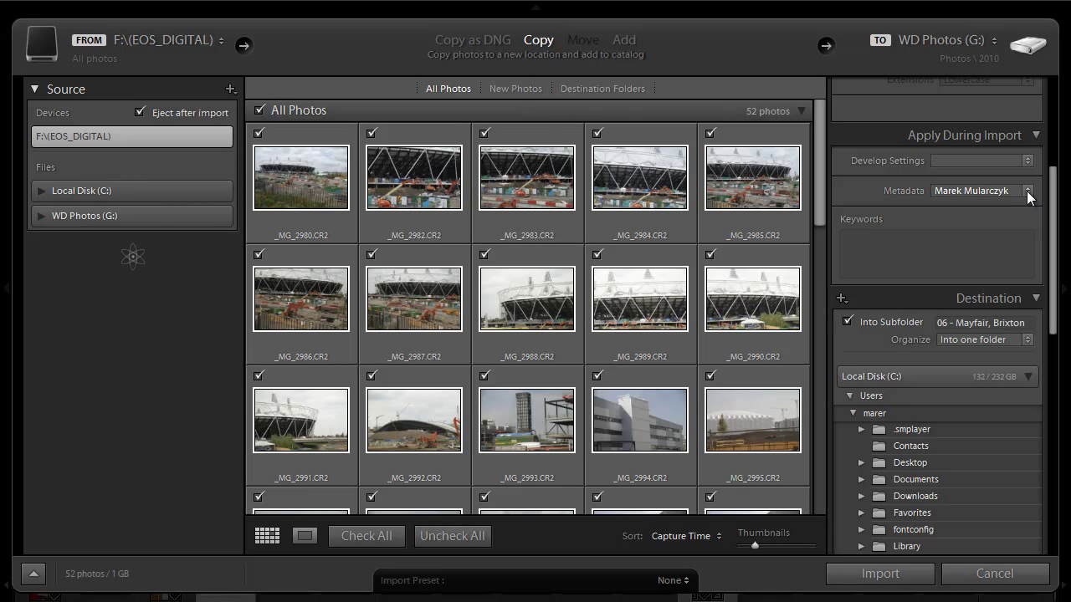
click(1027, 191)
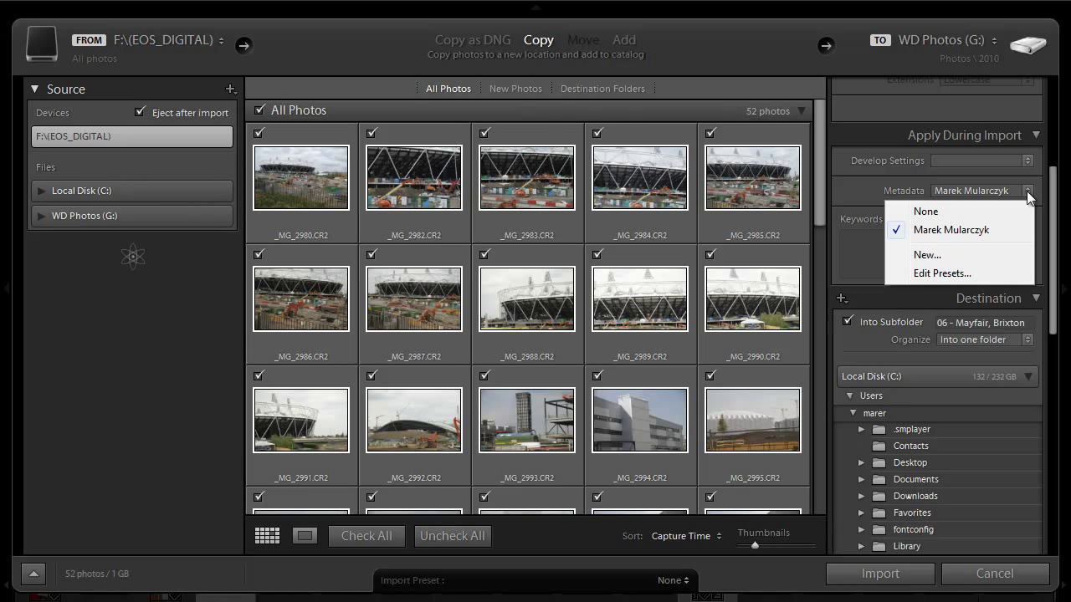
click(1027, 192)
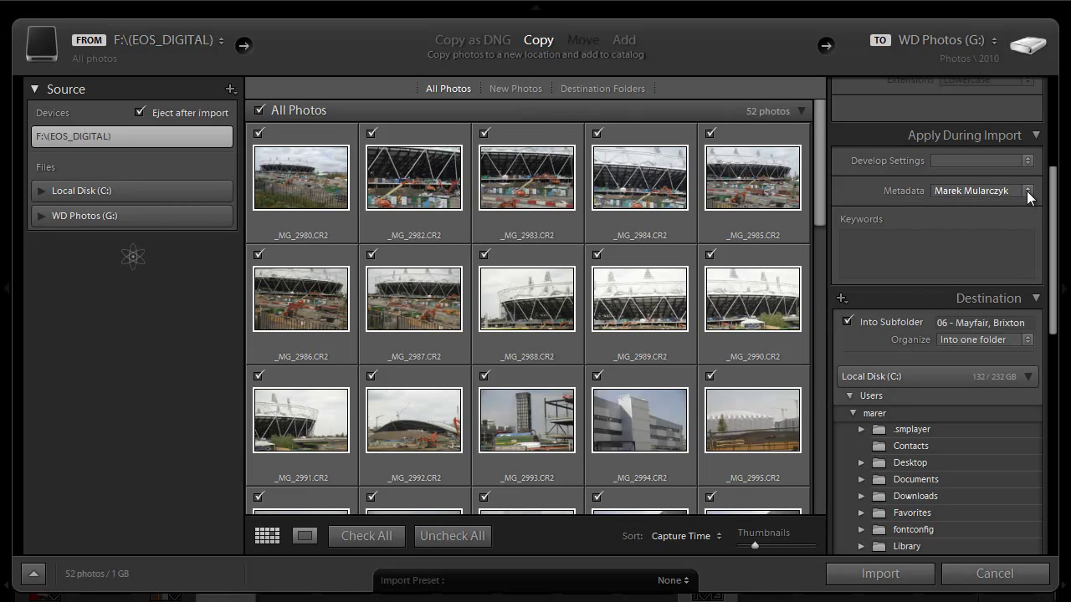
Enter the import keywords 'Olympic Stadium, London 2012, Olympics, Olympic Village'
click(970, 256)
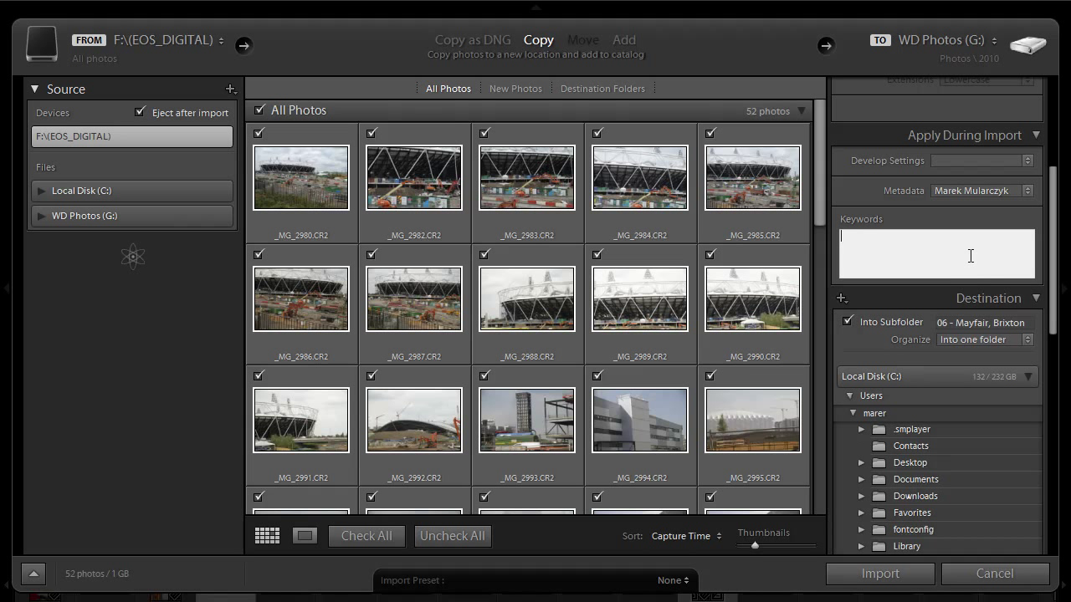
text(Olympic Stadium, London 2012, Olympics)
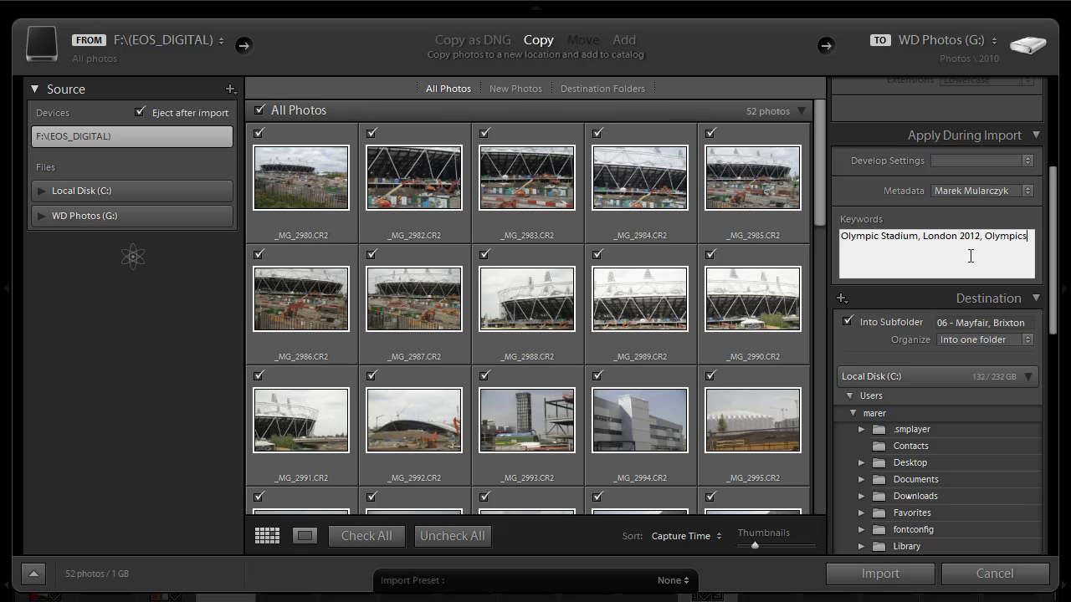
text(, Olympic Village)
key(Return)
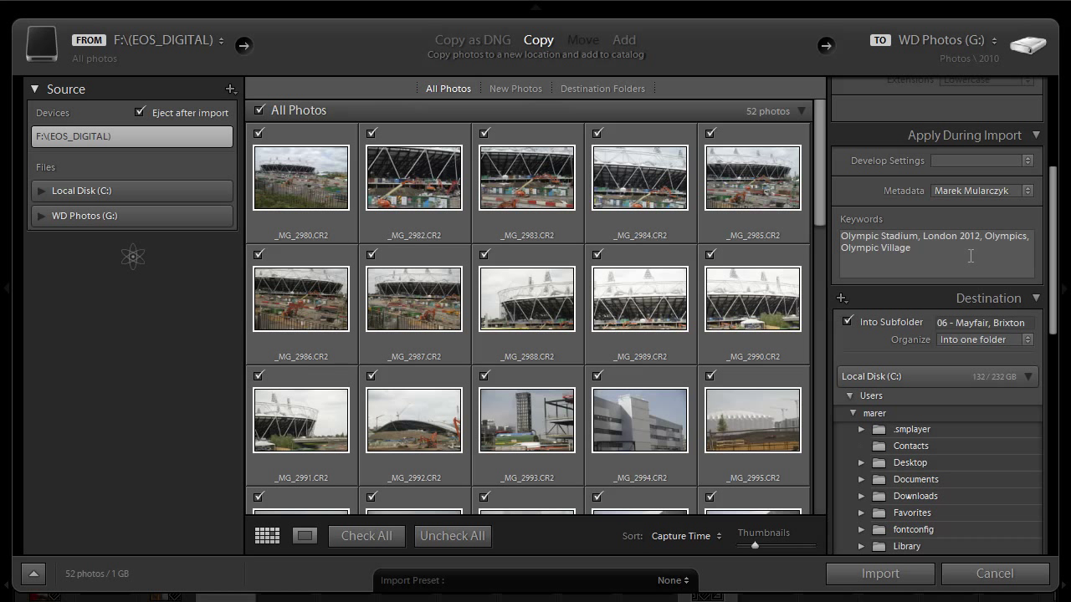
Name the destination subfolder '06 - Olympic Stadium' and keep Organize set to Into one folder
scroll(1031, 261, down, 3)
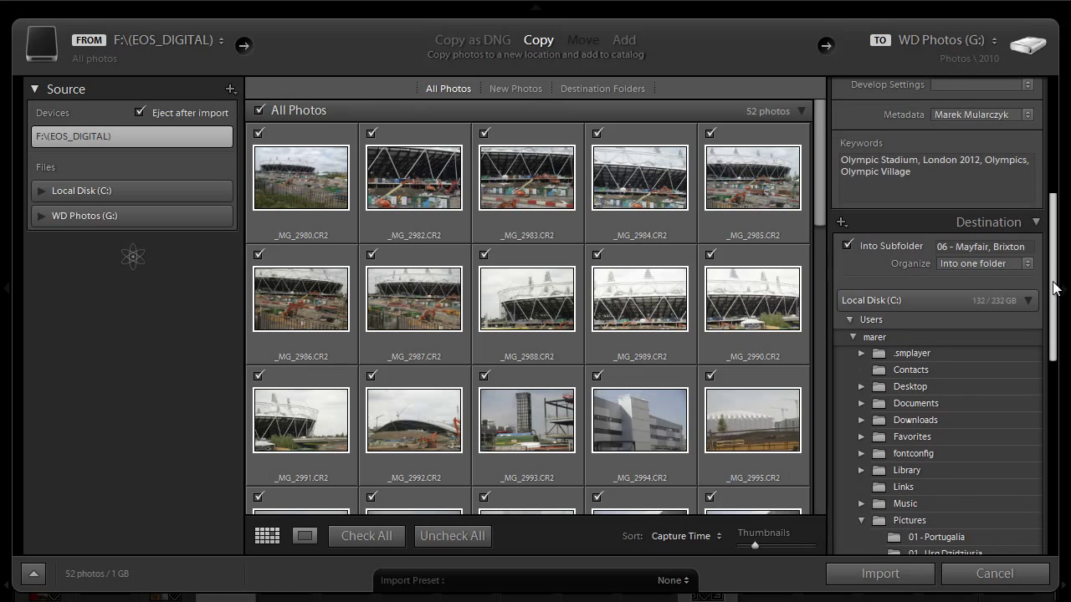
click(1029, 238)
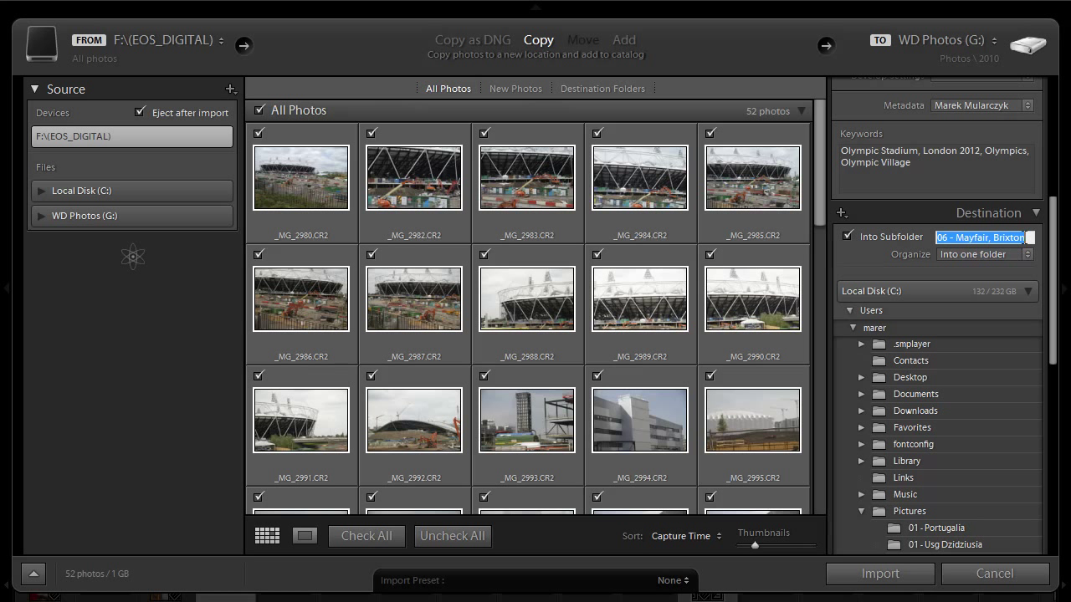
text(06 - )
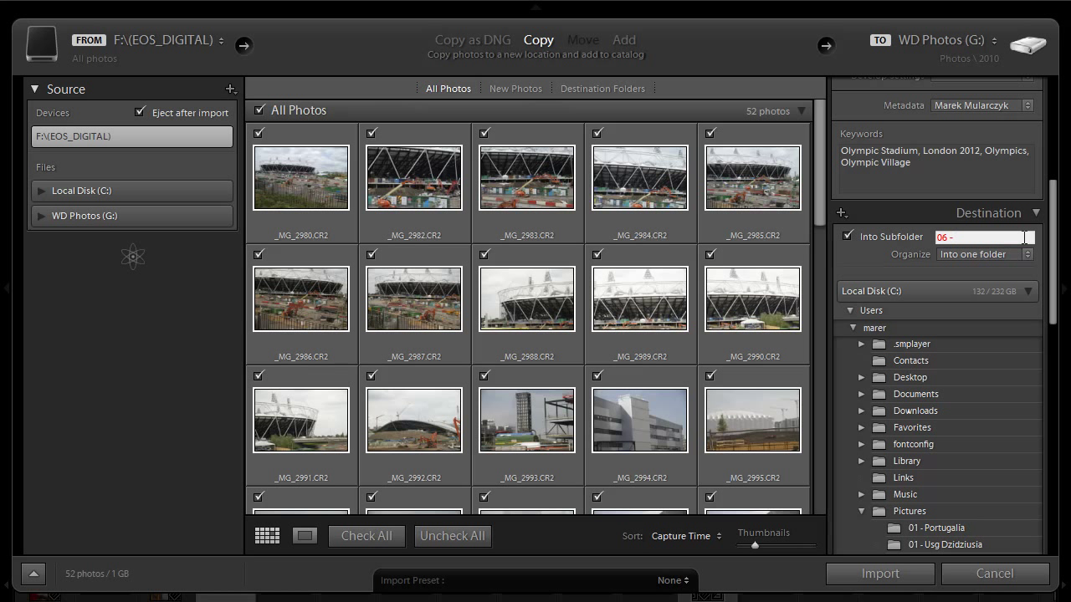
text(Olympic Stadium)
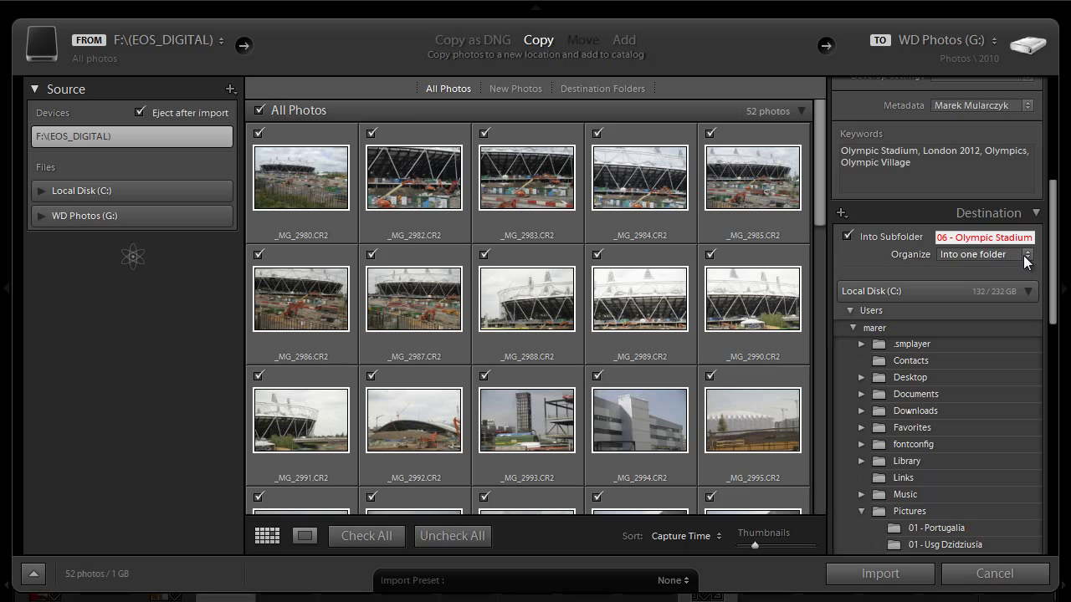
click(1024, 256)
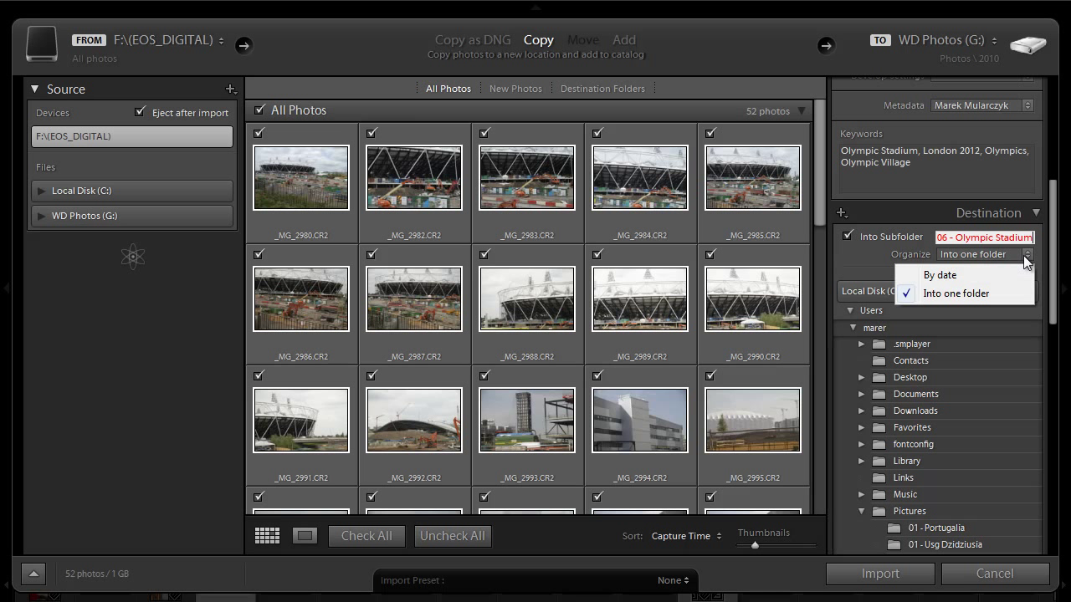
click(1022, 255)
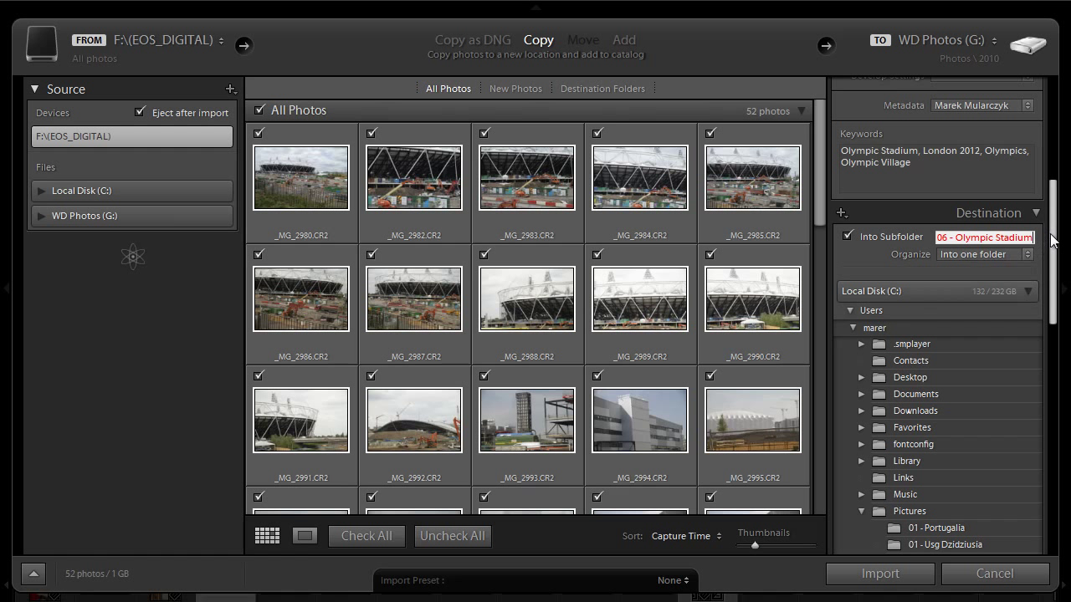
drag(1052, 241, 1052, 473)
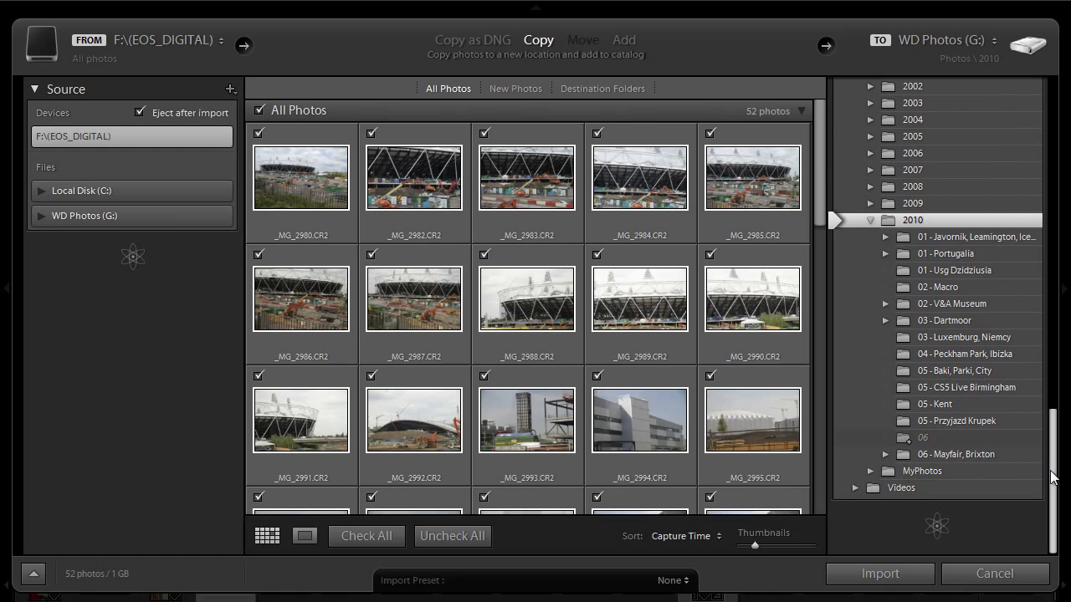
mouse_move(1052, 477)
mouse_down()
mouse_move(1066, 306)
mouse_move(1052, 323)
mouse_move(1056, 480)
mouse_up()
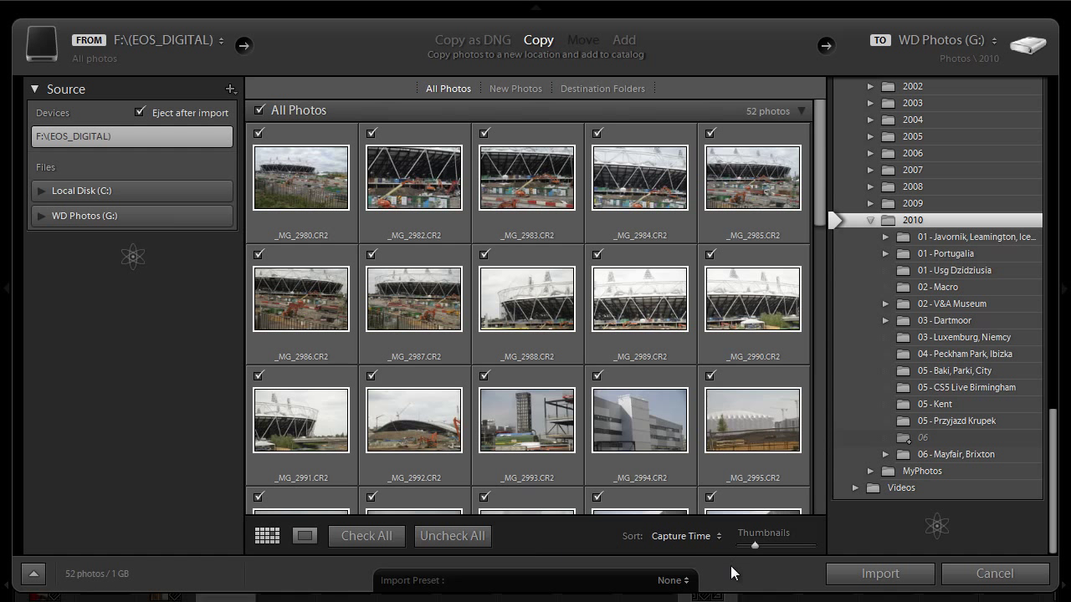
Start the import, accepting the illegal-characters fix that renames the subfolder 06_-_Olympic_Stadium
click(868, 575)
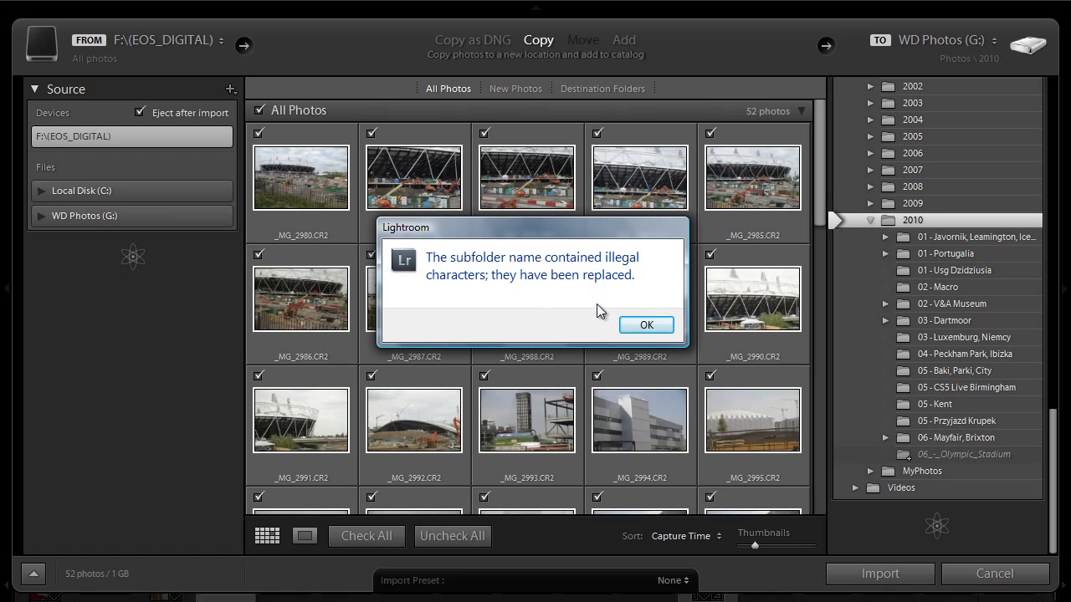
click(633, 325)
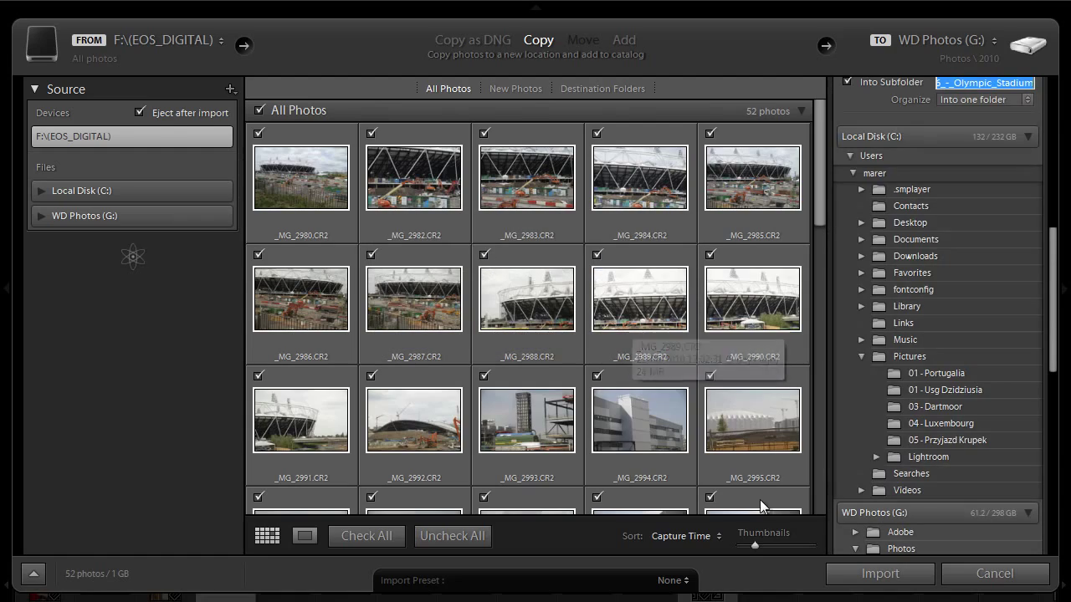
click(854, 574)
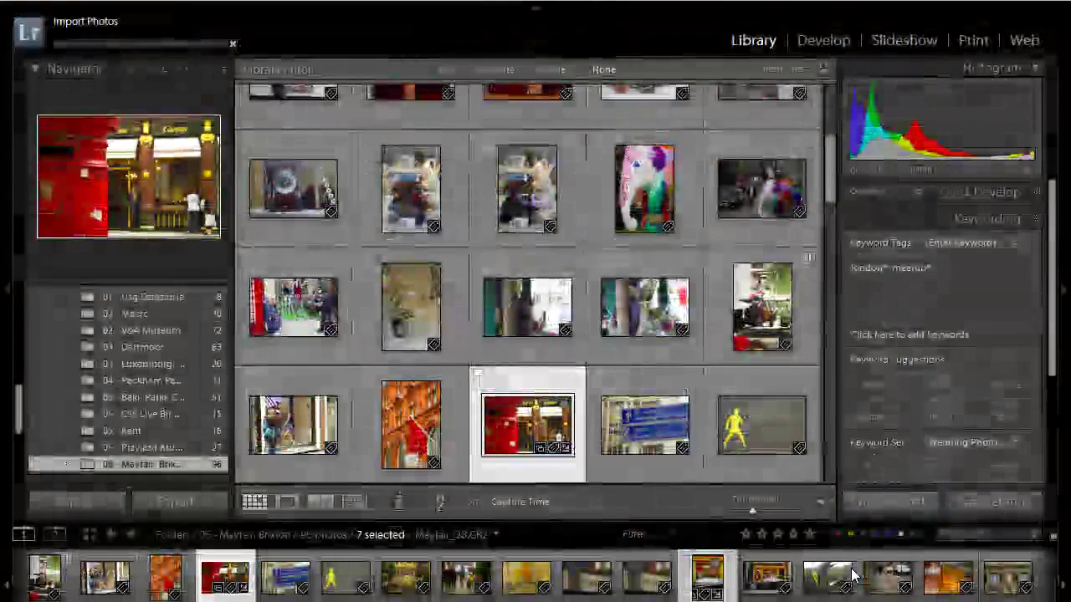